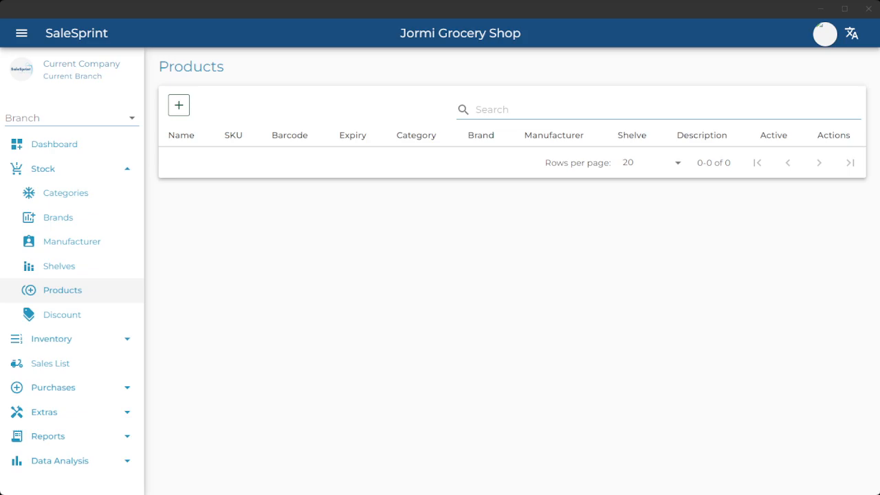
- Open the Products list from the Stock menu and collapse the sidebar
{"action": "left_click", "coordinate": [69, 169]}
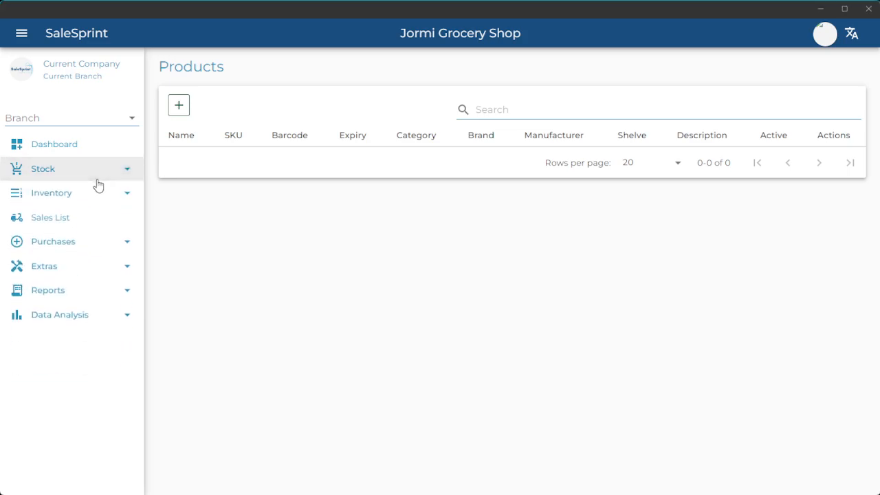
{"action": "left_click", "coordinate": [69, 169]}
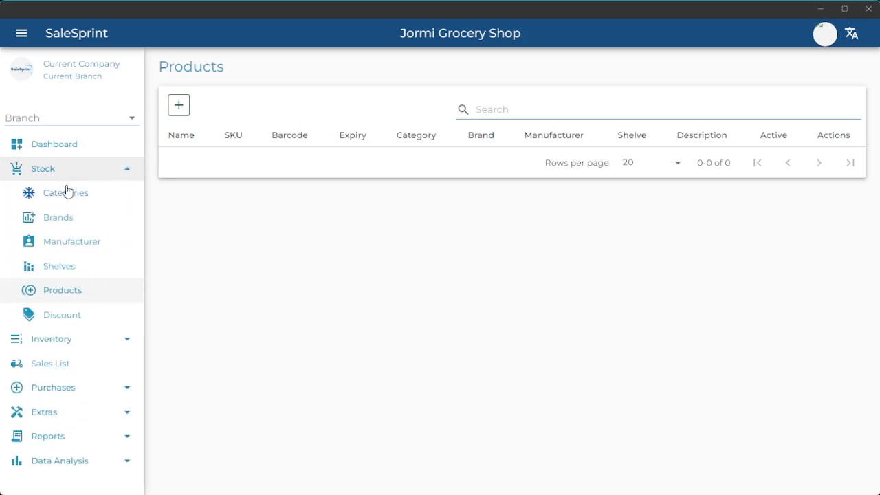
{"action": "left_click", "coordinate": [61, 296]}
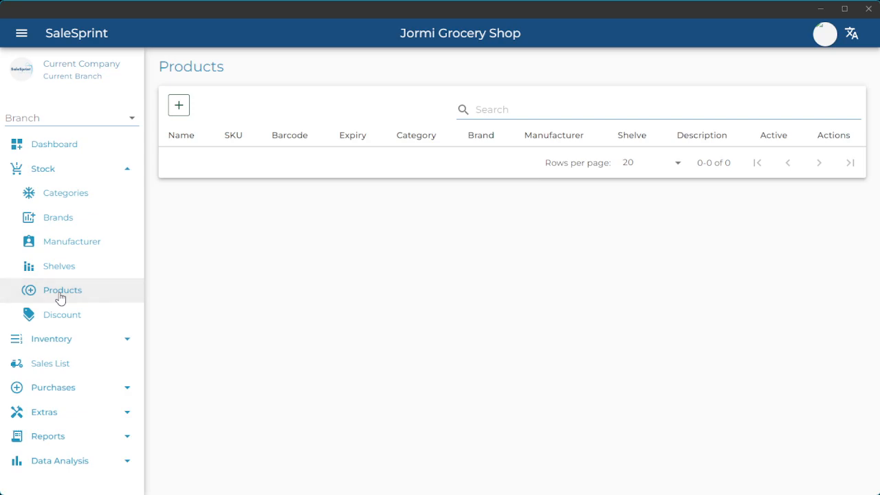
{"action": "left_click", "coordinate": [21, 35]}
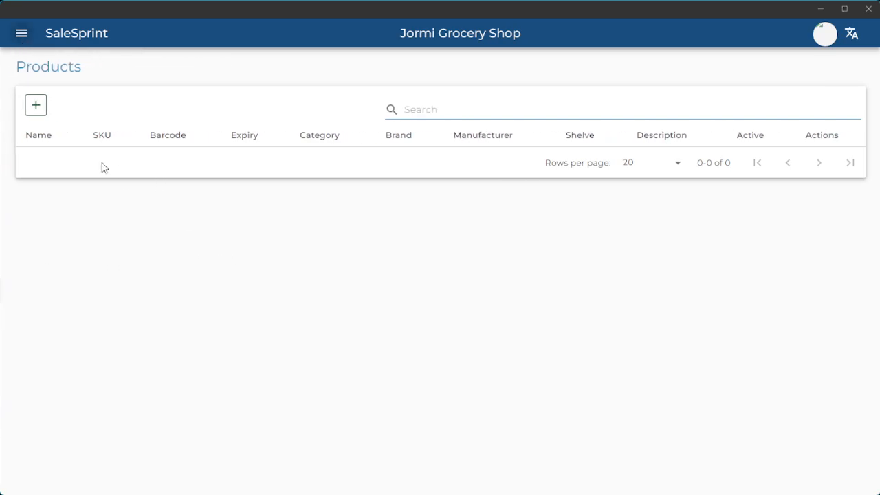
- Add a new product and name it 'Harvest Rice 50KG'
{"action": "left_click", "coordinate": [35, 107]}
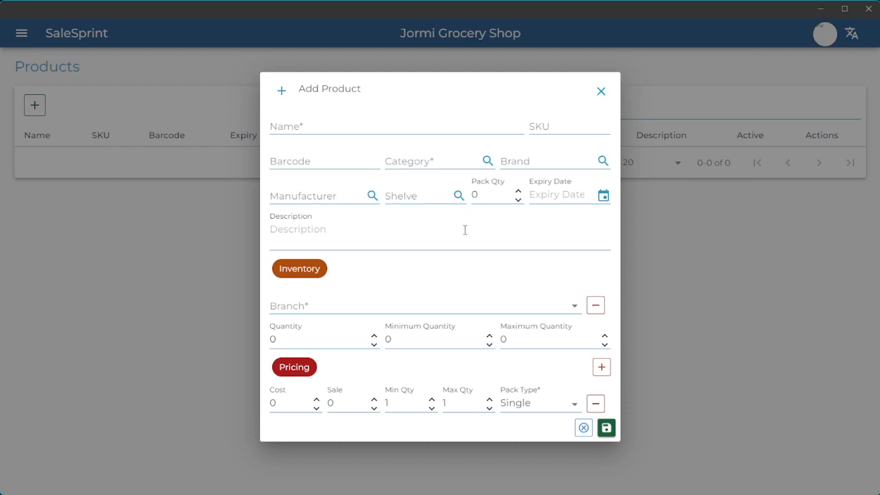
{"action": "left_click", "coordinate": [422, 127]}
{"action": "type", "text": "Harvest Rice"}
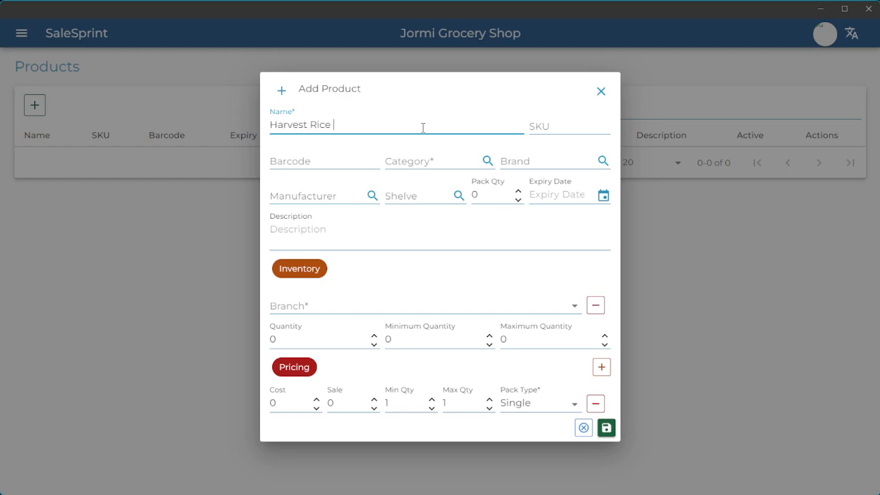
{"action": "type", "text": " 50KG"}
{"action": "left_click", "coordinate": [567, 129]}
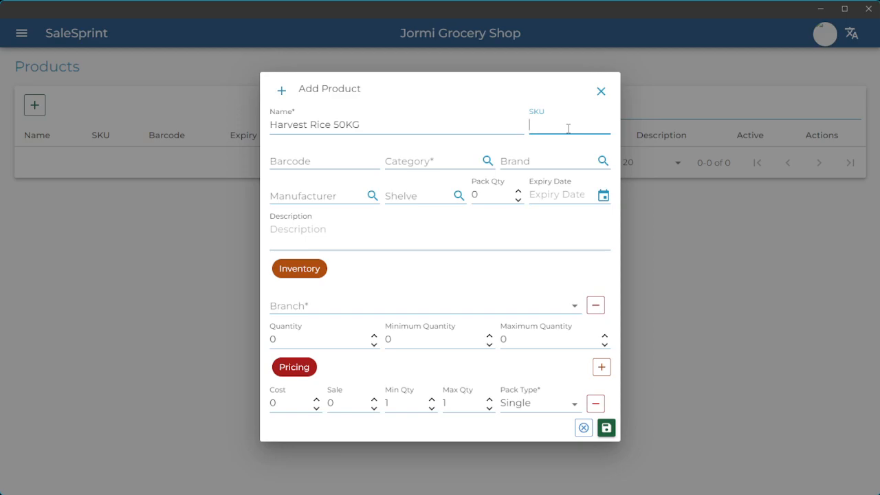
- Enter JGR-001 as the product's SKU
{"action": "type", "text": "JG"}
{"action": "type", "text": "R-001"}
{"action": "left_click", "coordinate": [361, 163]}
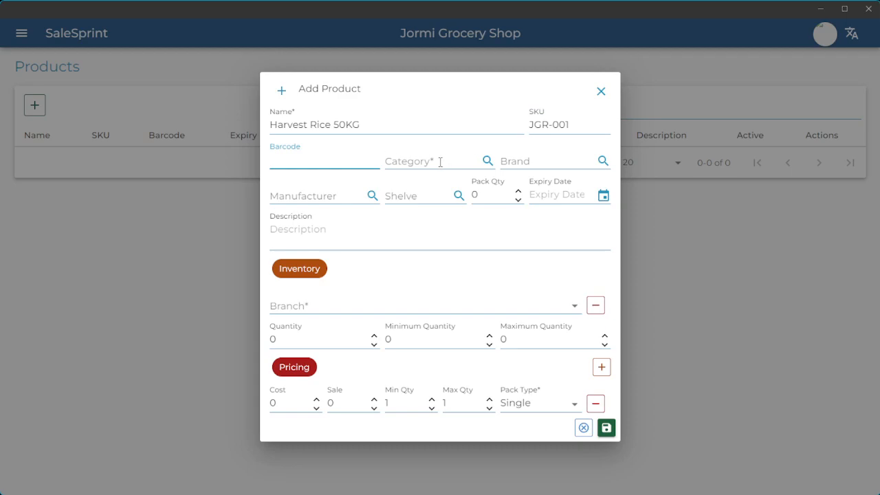
- Choose Rice Foods as the category and look over the Brand, Manufacturer and Shelve options
{"action": "left_click", "coordinate": [415, 163]}
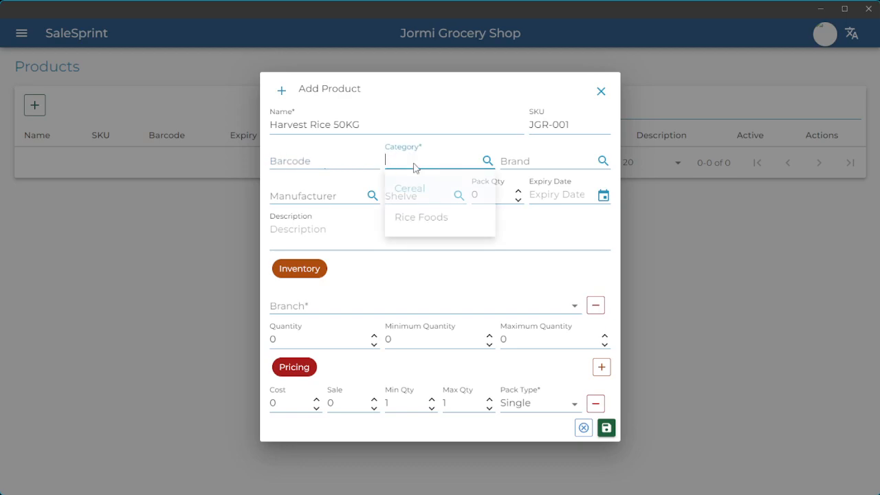
{"action": "left_click", "coordinate": [421, 222]}
{"action": "left_click", "coordinate": [532, 163]}
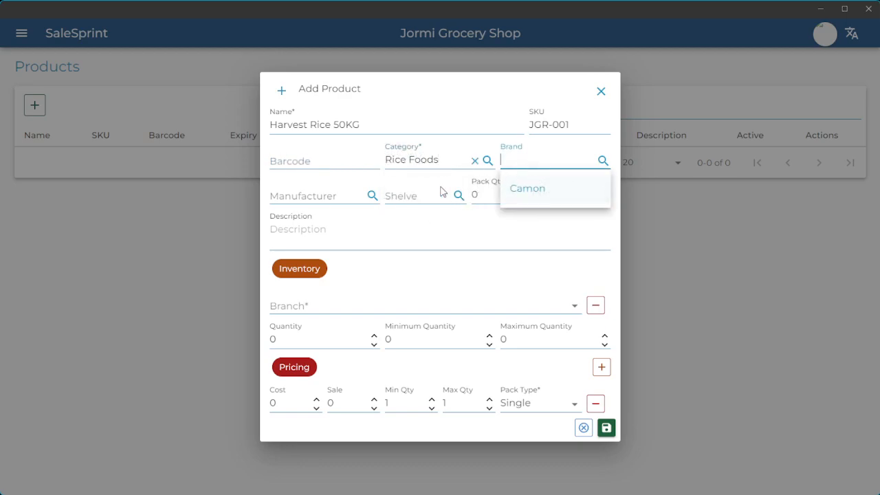
{"action": "left_click", "coordinate": [335, 197]}
{"action": "left_click", "coordinate": [344, 193]}
{"action": "left_click", "coordinate": [403, 196]}
{"action": "left_click", "coordinate": [399, 193]}
{"action": "left_click", "coordinate": [534, 238]}
- Raise the pack quantity from 0 to 1
{"action": "left_click_drag", "start_coordinate": [490, 194], "coordinate": [475, 194]}
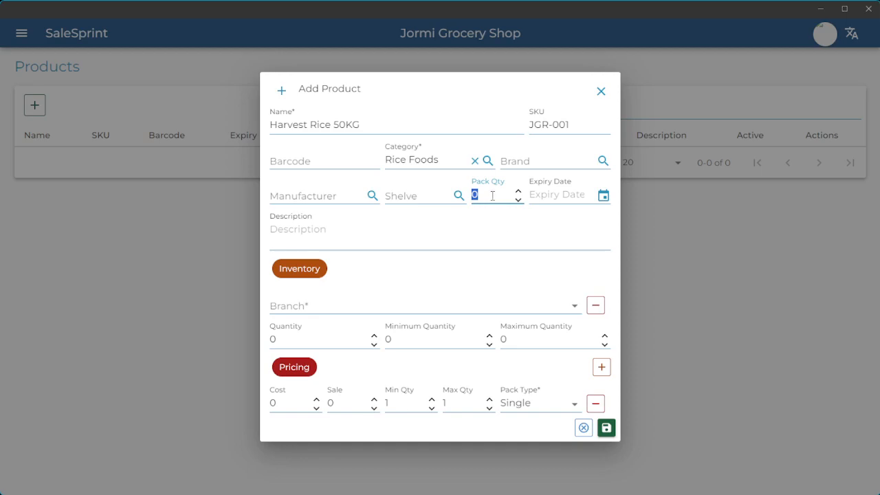
{"action": "left_click", "coordinate": [492, 193]}
{"action": "left_click", "coordinate": [518, 192]}
{"action": "left_click", "coordinate": [360, 232]}
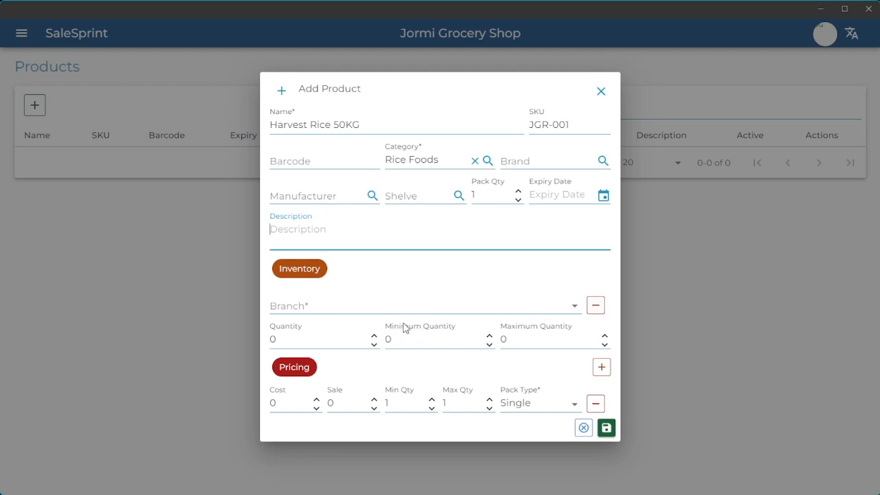
{"action": "left_click", "coordinate": [595, 306]}
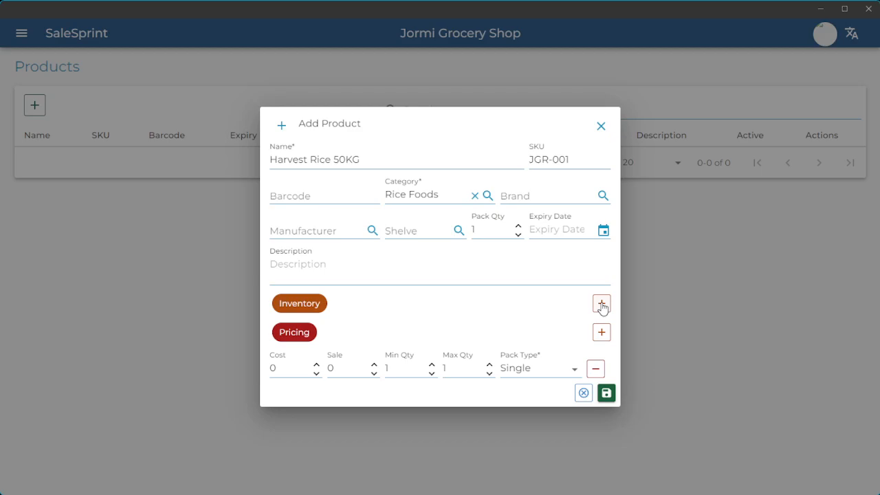
{"action": "left_click", "coordinate": [601, 305]}
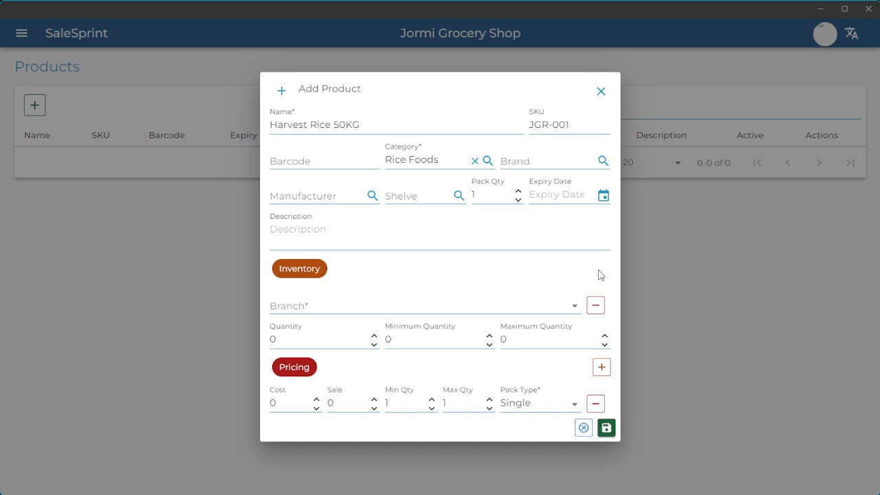
- Set the inventory entry's branch to Main Operations
{"action": "left_click", "coordinate": [512, 310]}
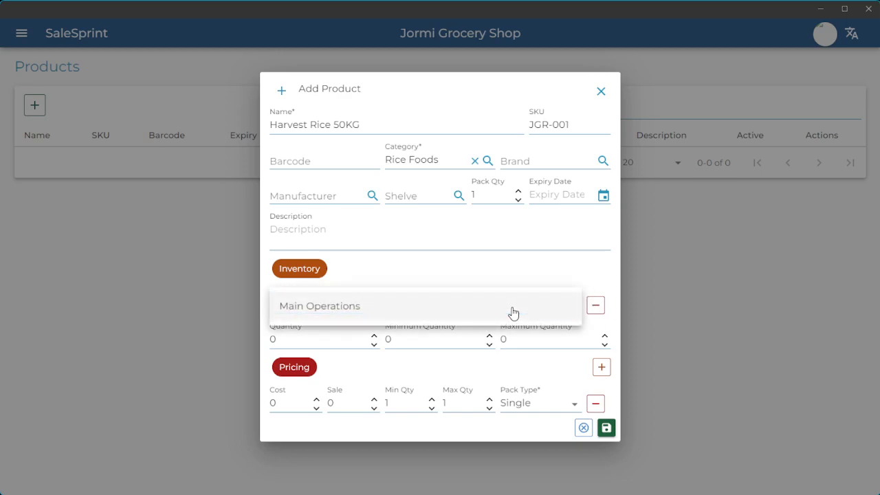
{"action": "left_click", "coordinate": [513, 312]}
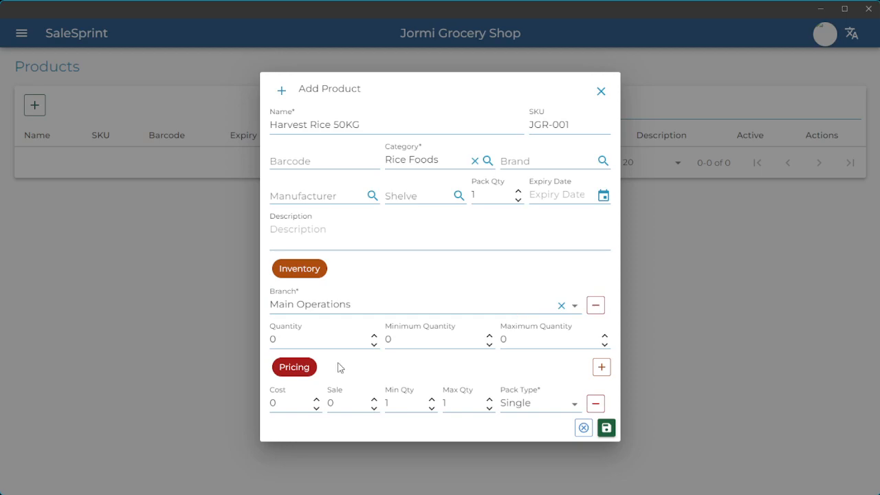
{"action": "left_click", "coordinate": [278, 340]}
- Enter a stock quantity of 15 for the Main Operations branch
{"action": "type", "text": "15"}
{"action": "left_click_drag", "start_coordinate": [299, 343], "coordinate": [264, 337]}
{"action": "type", "text": "0"}
{"action": "left_click", "coordinate": [426, 366]}
{"action": "left_click_drag", "start_coordinate": [282, 340], "coordinate": [271, 340]}
{"action": "type", "text": "15"}
{"action": "left_click_drag", "start_coordinate": [280, 347], "coordinate": [262, 340]}
- Enter 10 as the minimum and 50 as the maximum stock quantity
{"action": "left_click", "coordinate": [303, 341]}
{"action": "double_click", "coordinate": [292, 338]}
{"action": "left_click", "coordinate": [403, 339]}
{"action": "double_click", "coordinate": [402, 339]}
{"action": "type", "text": "10"}
{"action": "left_click", "coordinate": [534, 338]}
{"action": "type", "text": "50"}
- Review the stock, minimum and maximum quantity values (15, 10, 50)
{"action": "left_click", "coordinate": [312, 339]}
{"action": "double_click", "coordinate": [312, 339]}
{"action": "left_click", "coordinate": [419, 339]}
{"action": "double_click", "coordinate": [391, 339]}
{"action": "left_click", "coordinate": [529, 340]}
{"action": "double_click", "coordinate": [506, 338]}
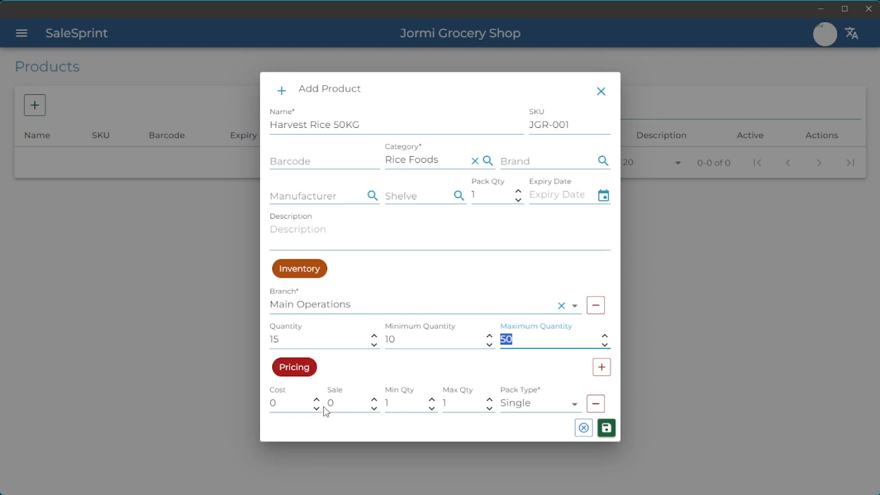
- Enter a cost price of 750 and a sale price of 865
{"action": "left_click", "coordinate": [275, 404]}
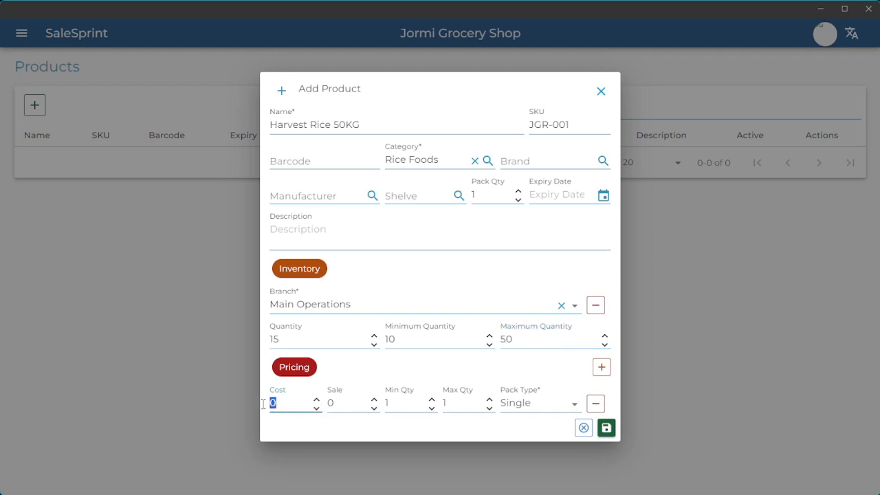
{"action": "type", "text": "750"}
{"action": "left_click", "coordinate": [340, 401]}
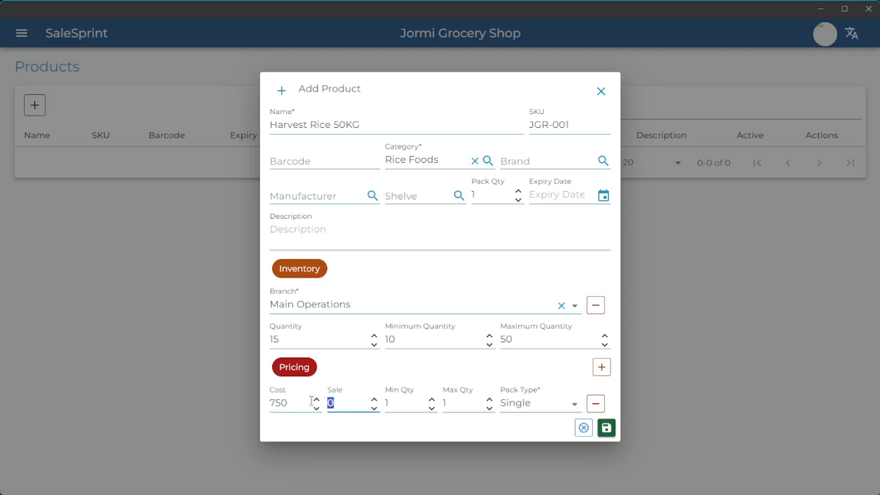
{"action": "type", "text": "865"}
- Keep the pricing min and max quantity at 1 and save the product
{"action": "left_click", "coordinate": [408, 402]}
{"action": "left_click", "coordinate": [452, 405]}
{"action": "left_click", "coordinate": [399, 398]}
{"action": "left_click", "coordinate": [455, 402]}
{"action": "left_click_drag", "start_coordinate": [408, 404], "coordinate": [386, 404]}
{"action": "left_click_drag", "start_coordinate": [455, 404], "coordinate": [444, 404]}
{"action": "type", "text": "1"}
{"action": "left_click", "coordinate": [605, 429]}
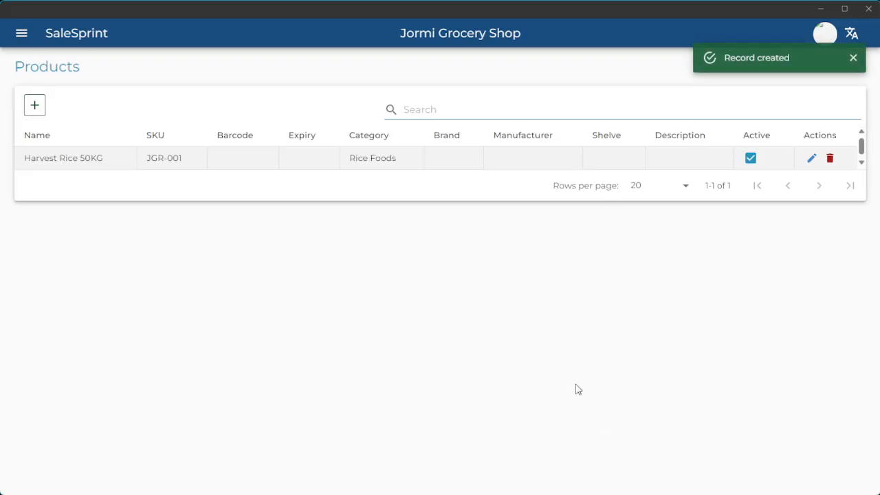